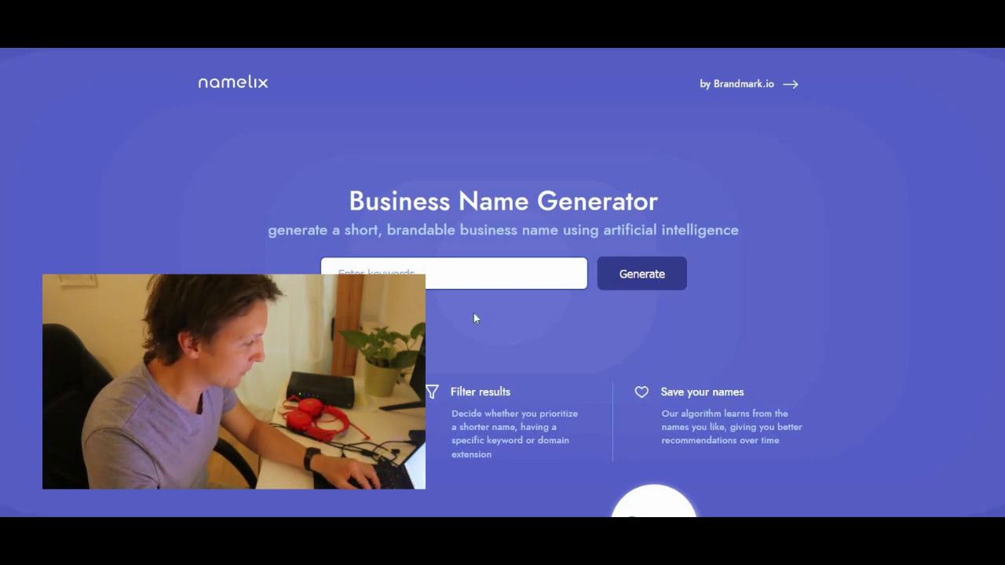
Step: Enter the keywords artificial intelligence, blockchain, bitcoin, cryptocurrency and technology and submit them
click(424, 274)
text(ai)
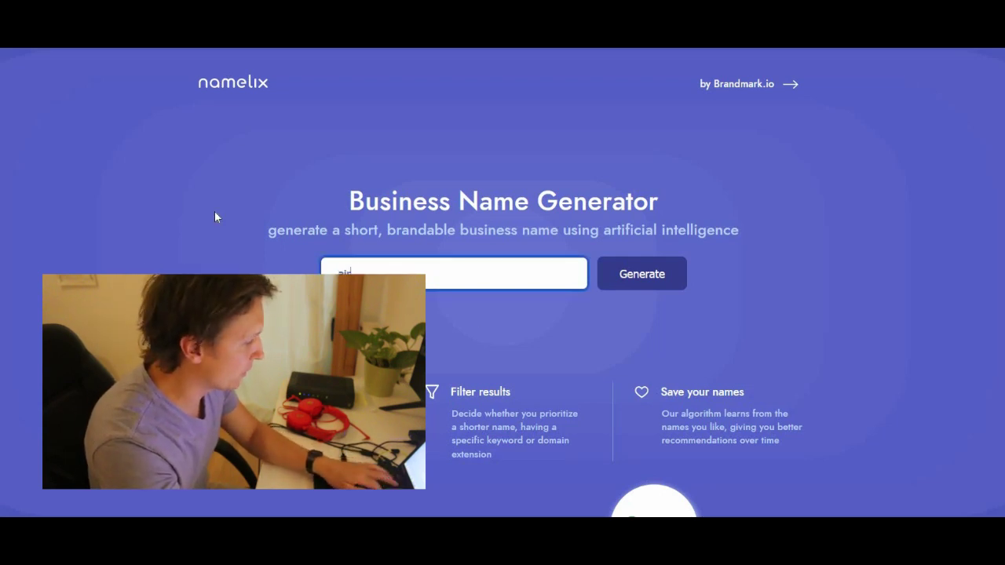
text(tificial intel)
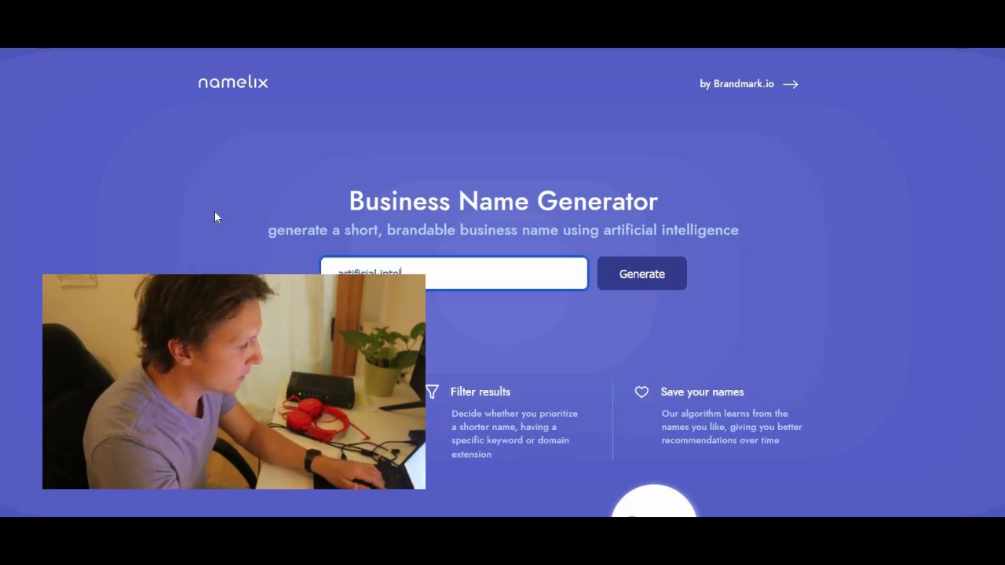
text(ligence, blockchain, bitcoin,)
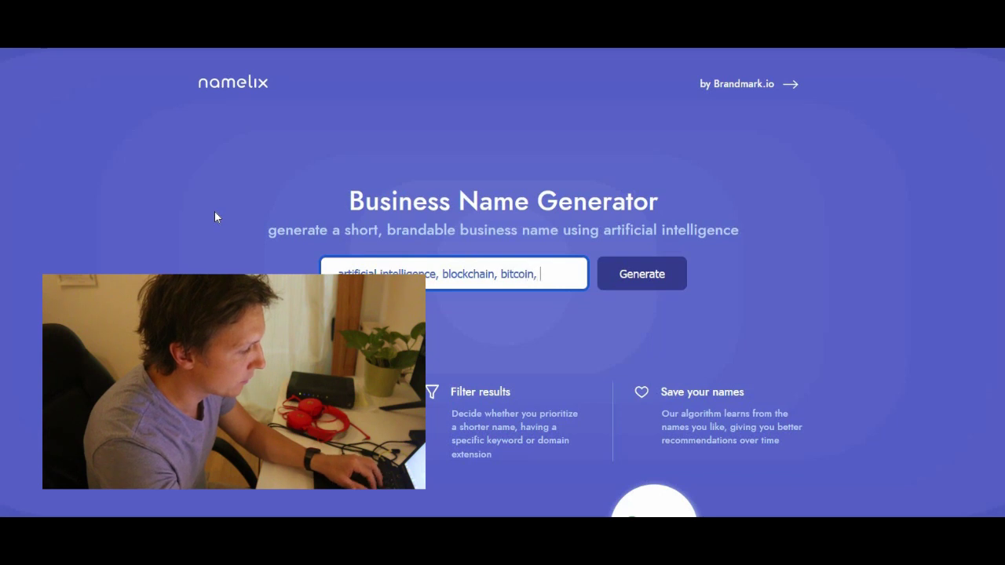
text(ocurrency, technology)
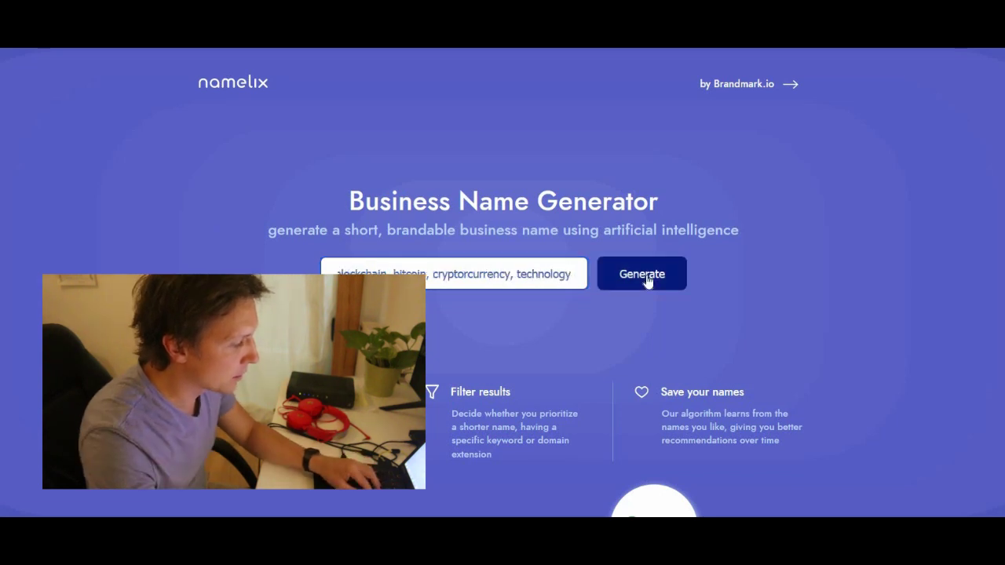
click(646, 278)
Step: Choose short names of 3-6 letters and the Brandable style, then generate the names
click(336, 241)
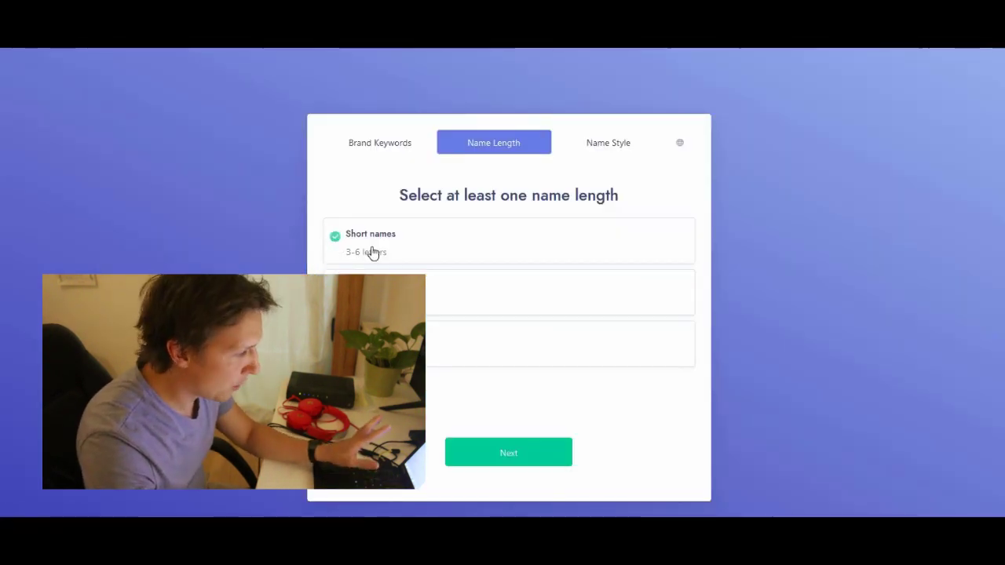
click(509, 454)
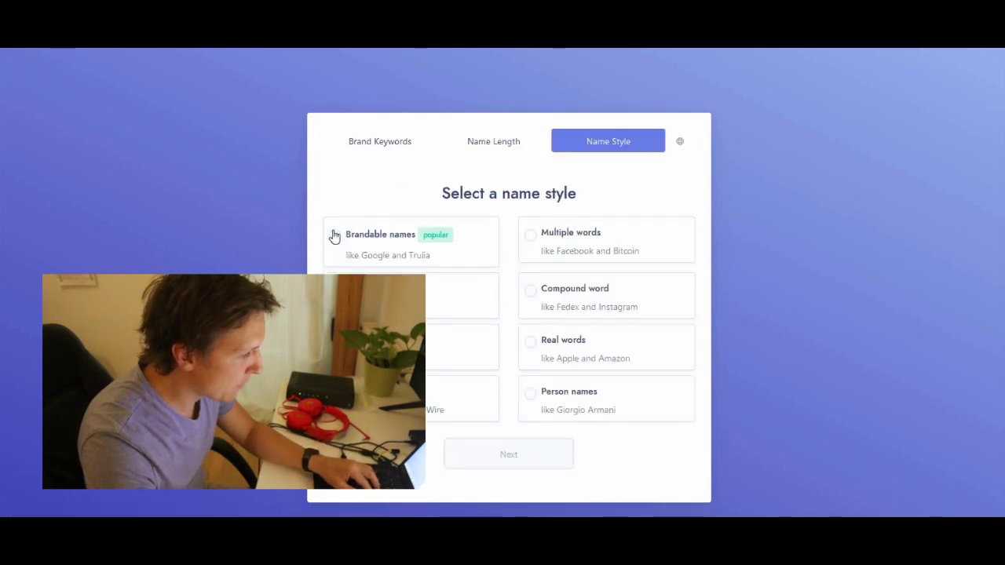
click(334, 236)
click(511, 454)
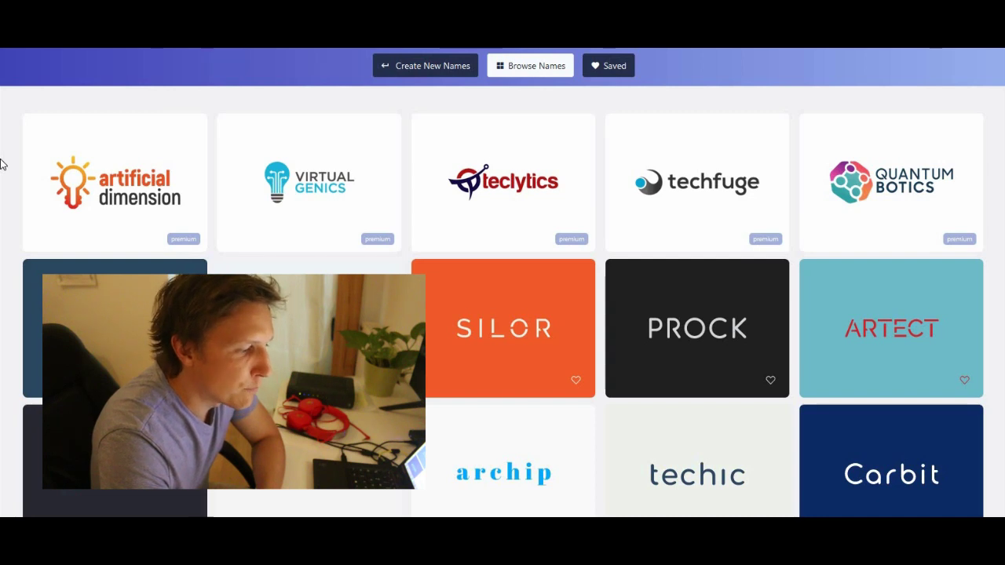
Step: Scroll through the generated name grid and check a card's domain price
scroll(3, 164, down, 5)
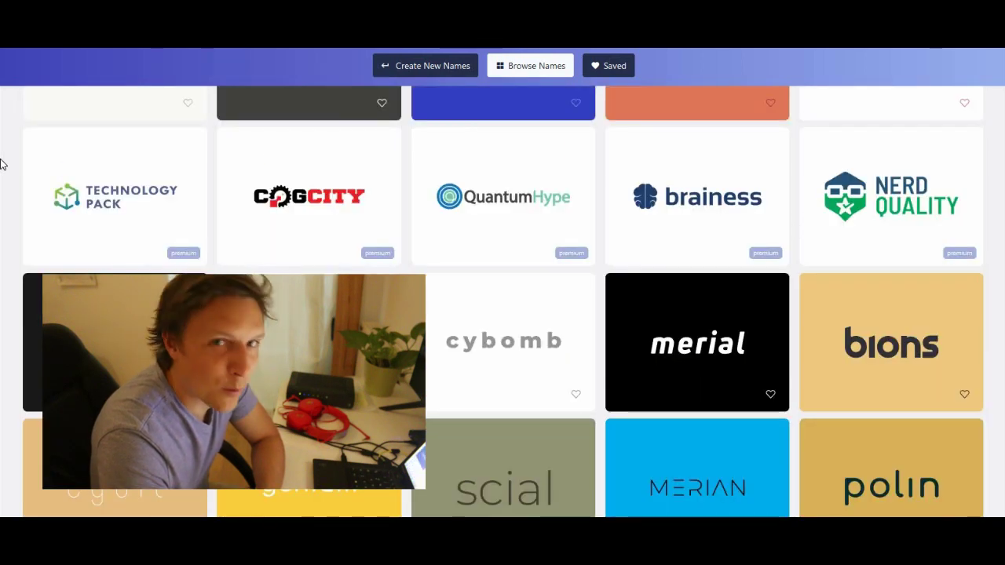
scroll(2, 164, down, 10)
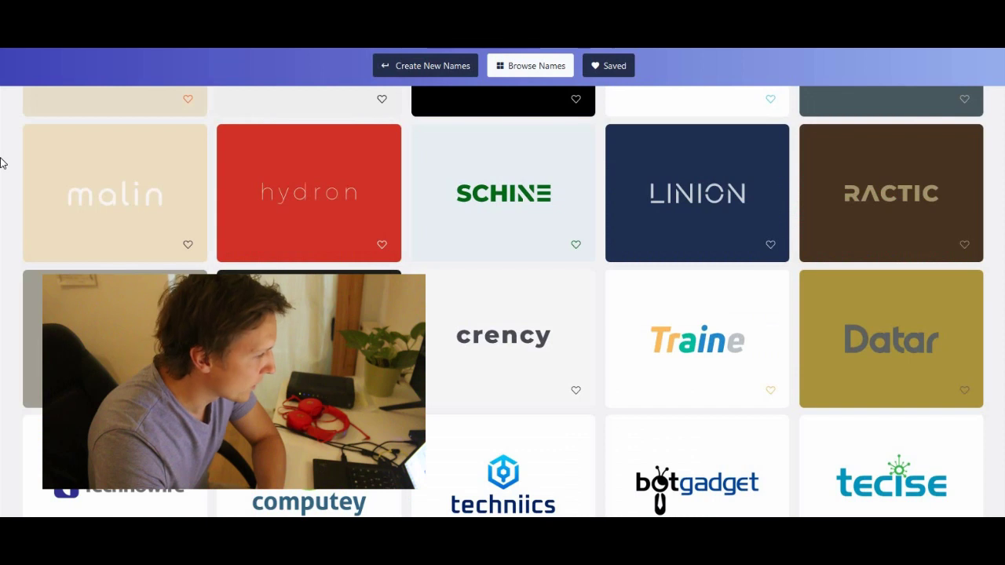
scroll(2, 164, up, 9)
scroll(3, 164, up, 10)
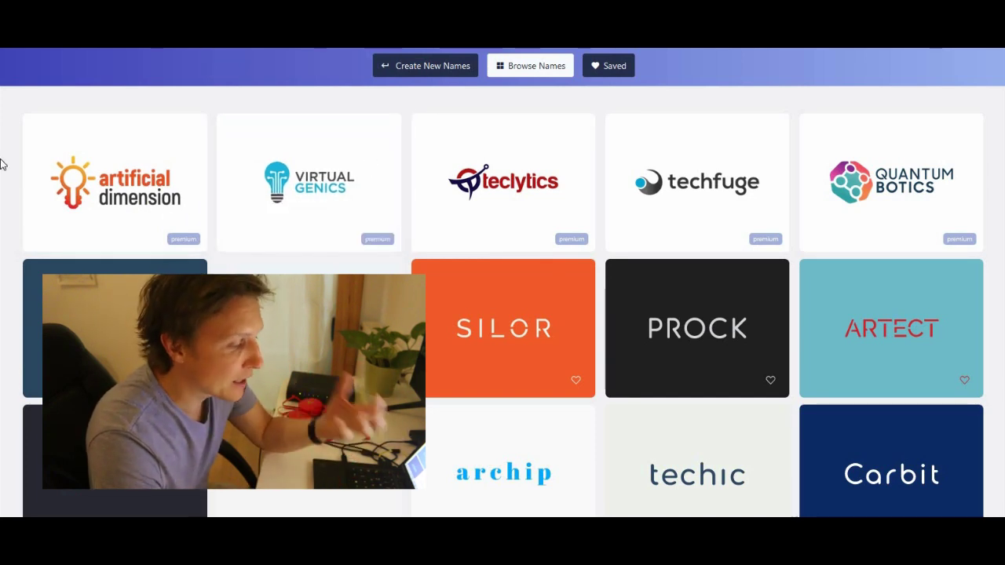
mouse_move(686, 174)
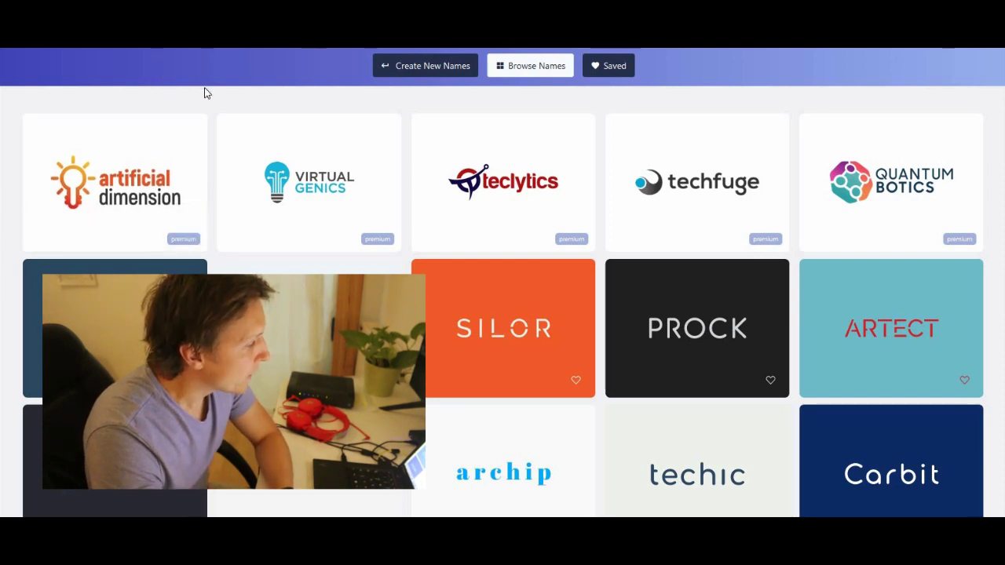
Step: Switch to the Podcastle site and dismiss its cookie notice
key(ctrl+Tab)
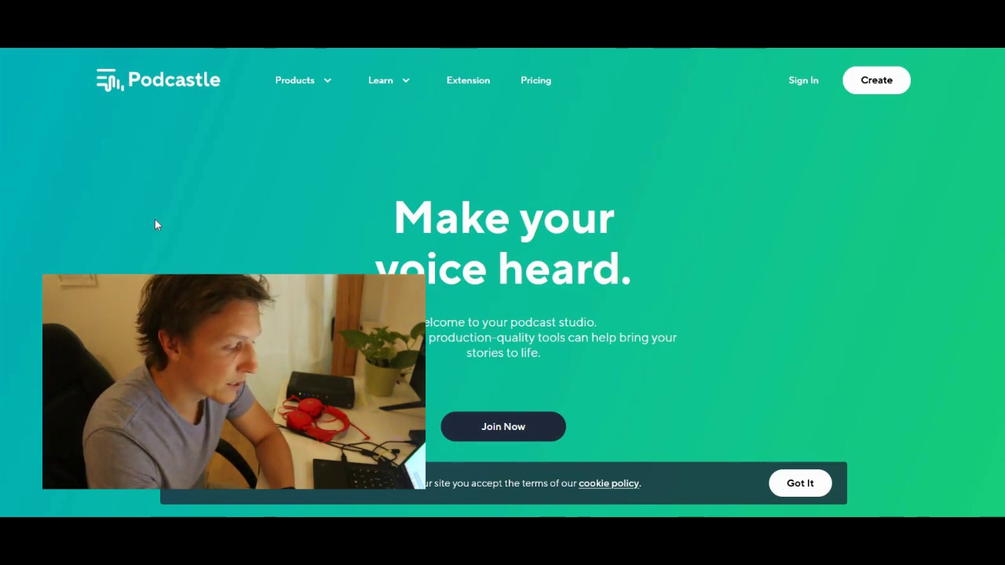
click(797, 485)
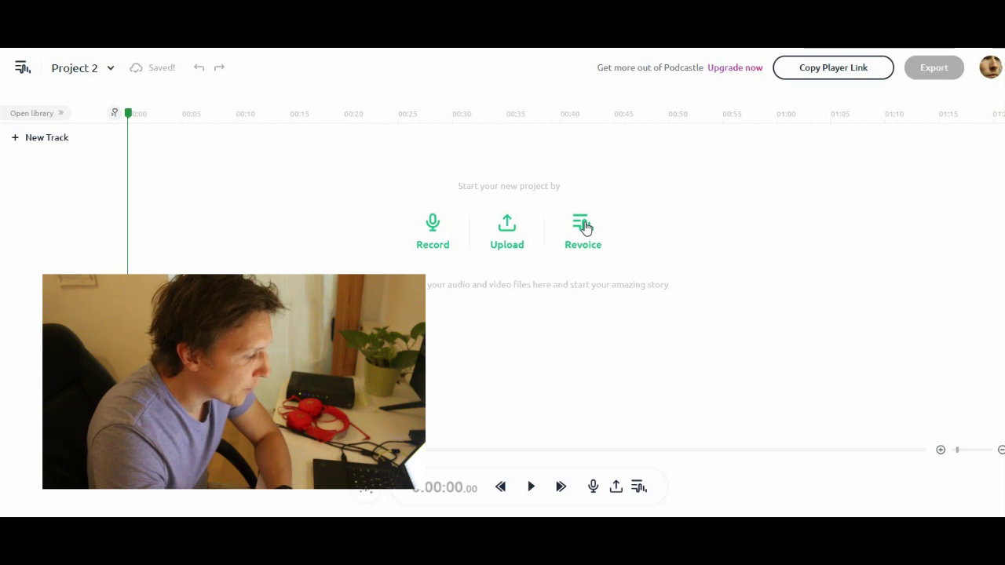
Step: Paste the Mission Waves script into the Revoice text editor and generate speech from it
click(589, 240)
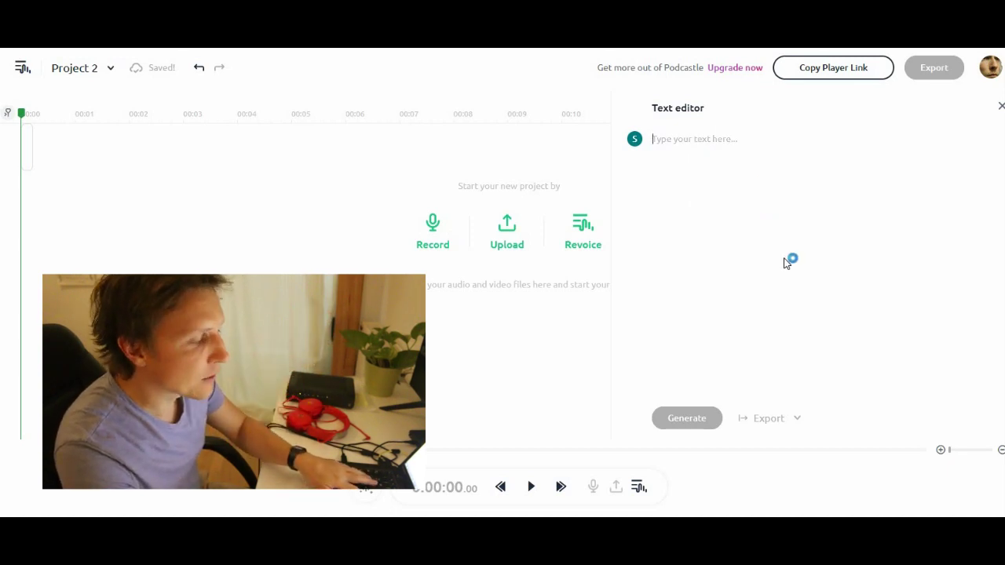
key(ctrl+v)
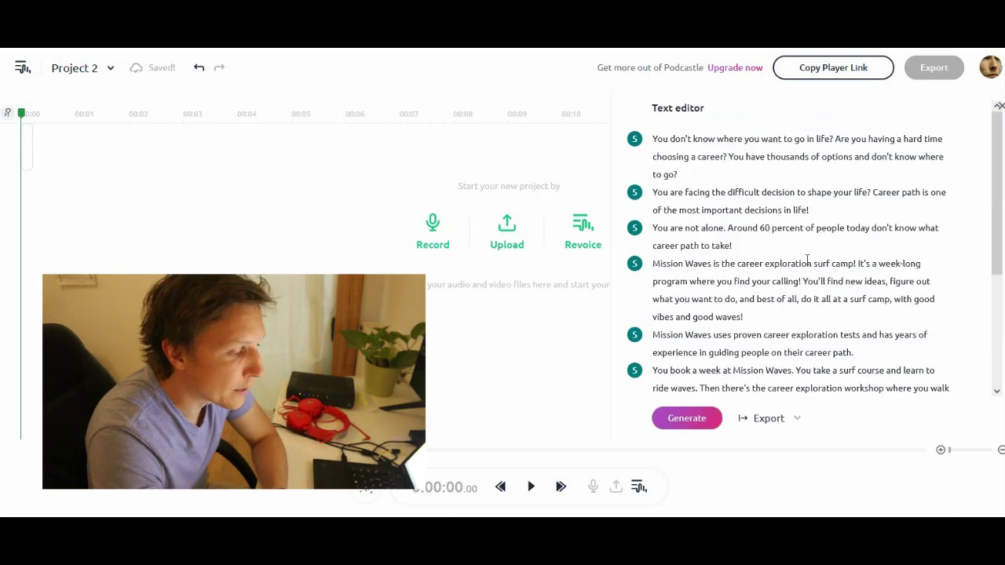
click(688, 419)
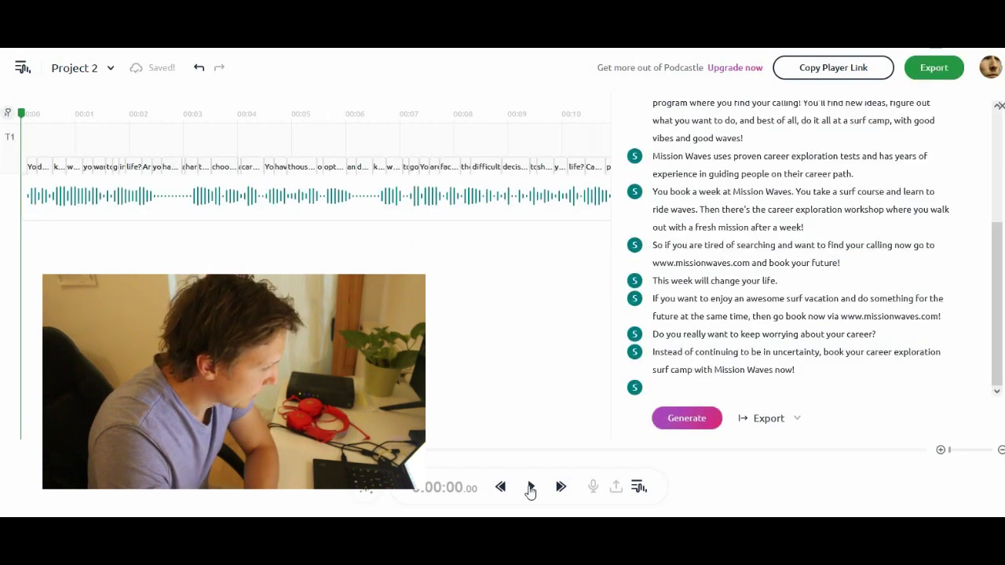
Step: Play back the generated voice track, then bring up its Export dialog
click(531, 491)
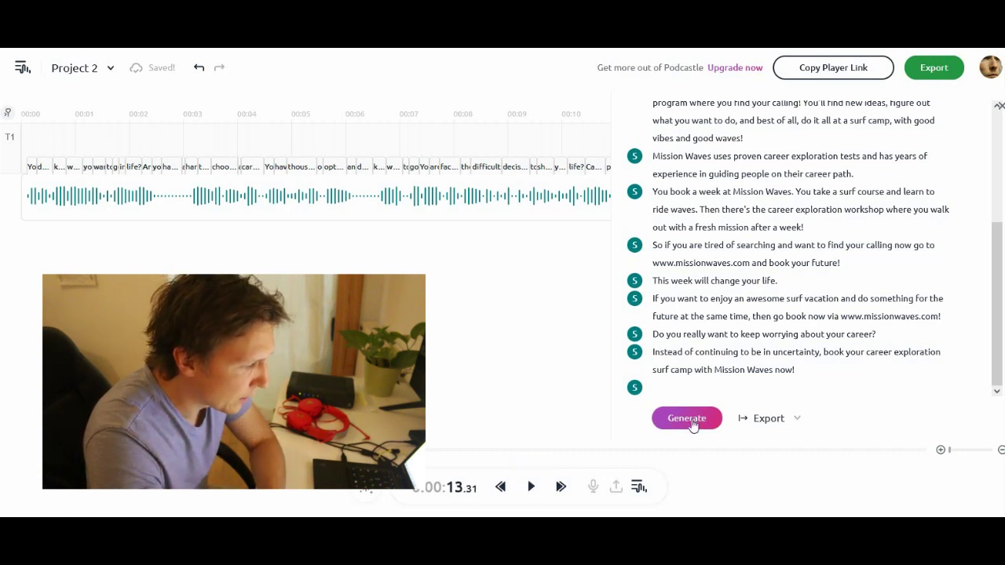
click(934, 67)
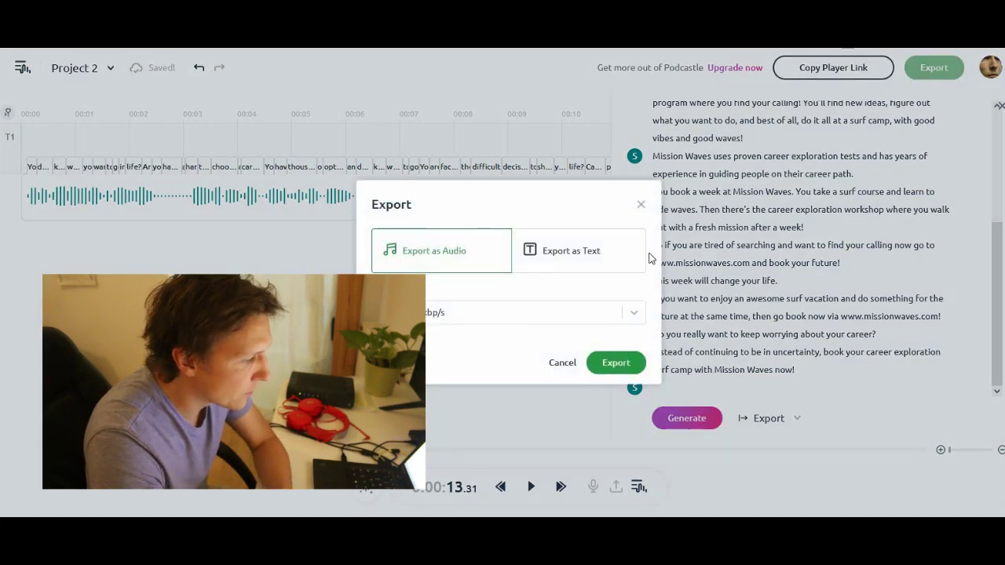
Step: Cancel the Export dialog without exporting the track
click(640, 207)
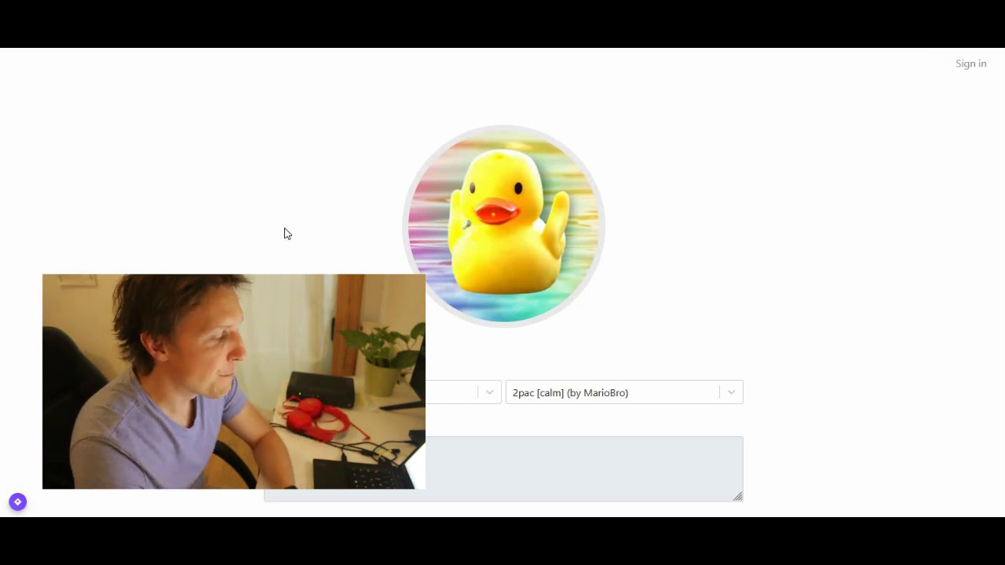
Step: Paste the Mission Waves script into the text box and synthesize it in the 2pac [calm] voice
scroll(243, 199, down, 1)
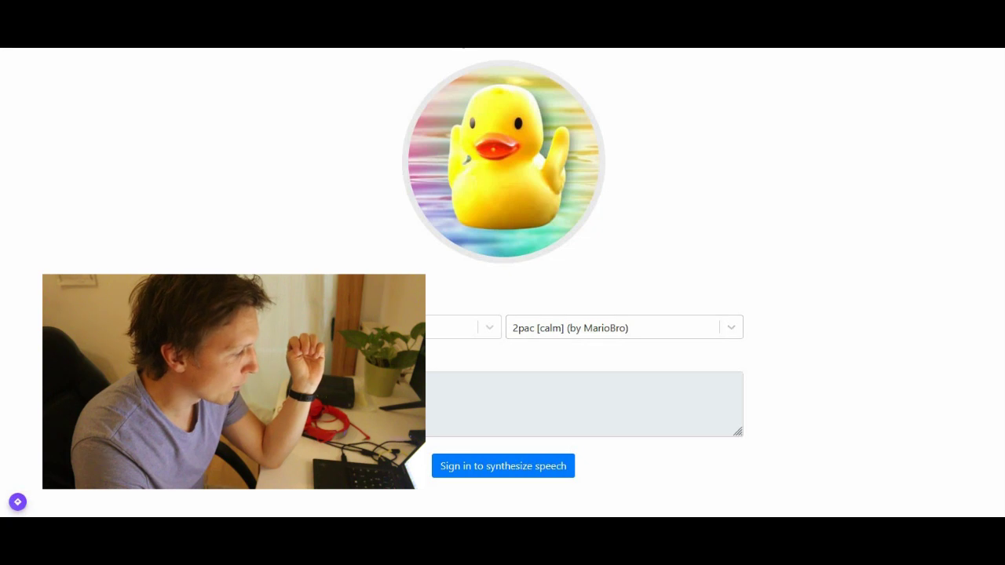
key(ctrl+v)
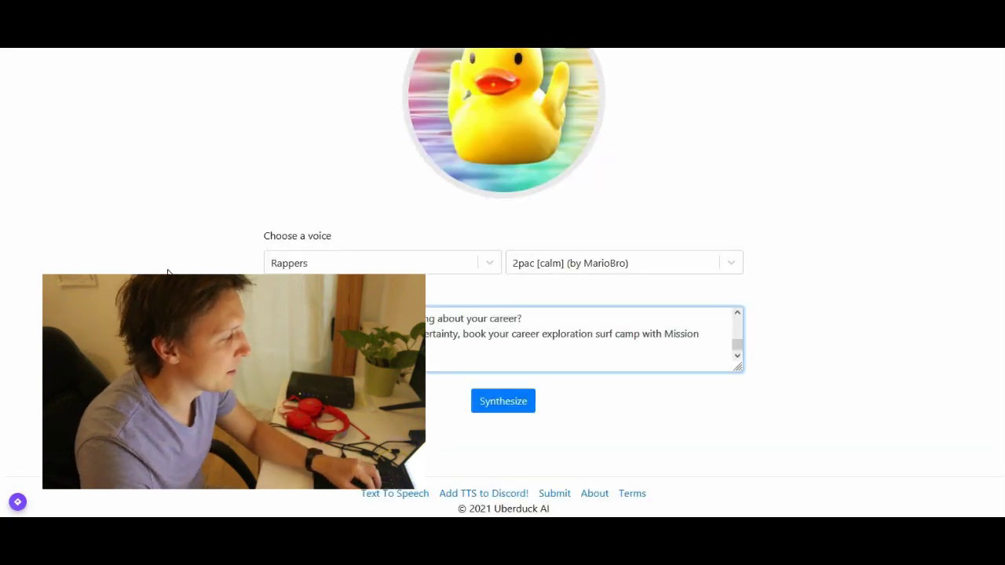
scroll(167, 272, up, 1)
scroll(167, 271, up, 1)
click(503, 466)
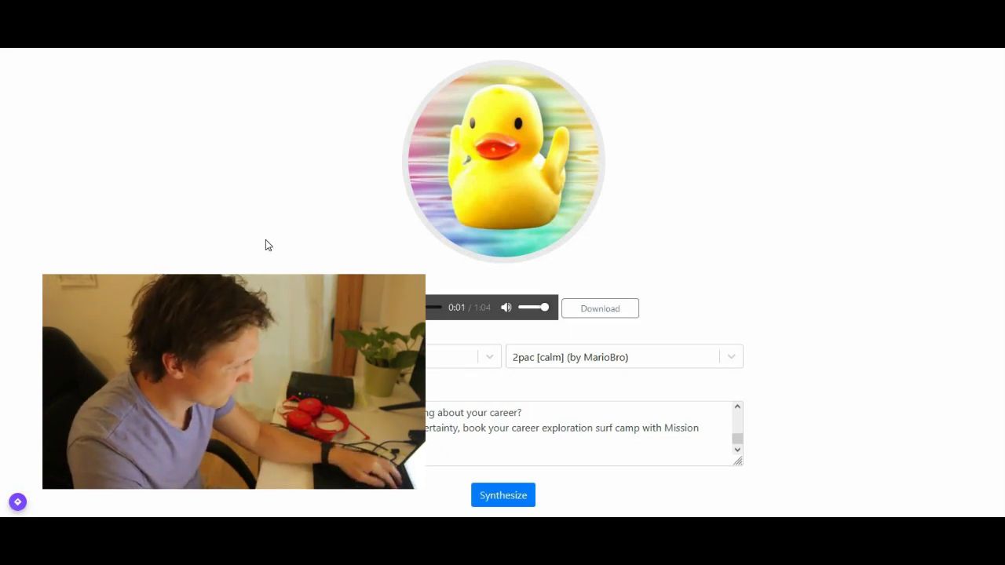
Step: Raise the playback volume, then select the AI and Blockchain channel description for reuse
key(XF86AudioLowerVolume)
key(XF86AudioRaiseVolume)
key(XF86AudioRaiseVolume)
key(XF86AudioRaiseVolume)
key(XF86AudioRaiseVolume)
key(XF86AudioRaiseVolume)
key(XF86AudioRaiseVolume)
key(XF86AudioRaiseVolume)
key(XF86AudioRaiseVolume)
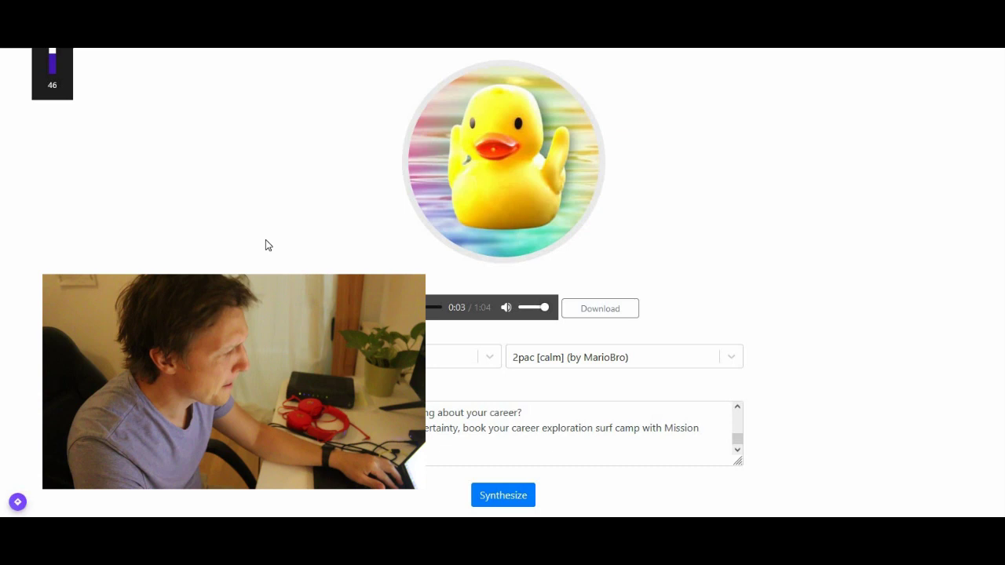
key(XF86AudioRaiseVolume)
key(XF86AudioRaiseVolume)
key(XF86AudioRaiseVolume)
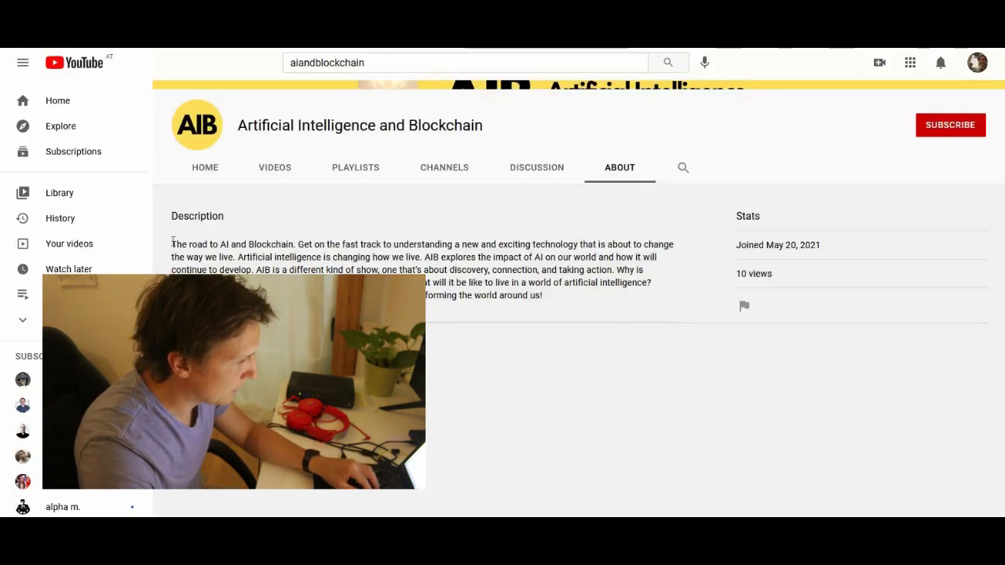
drag(172, 244, 630, 296)
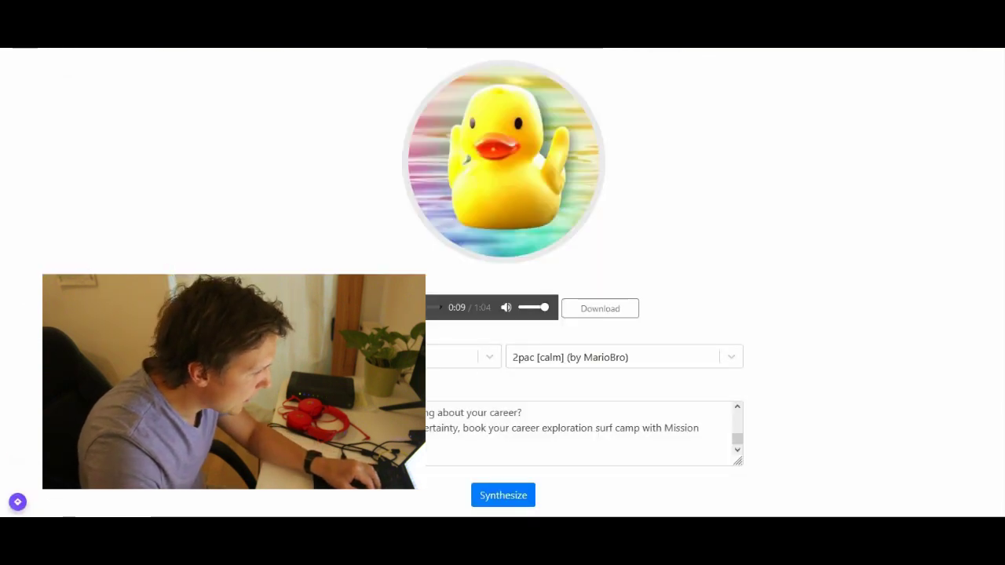
click(408, 427)
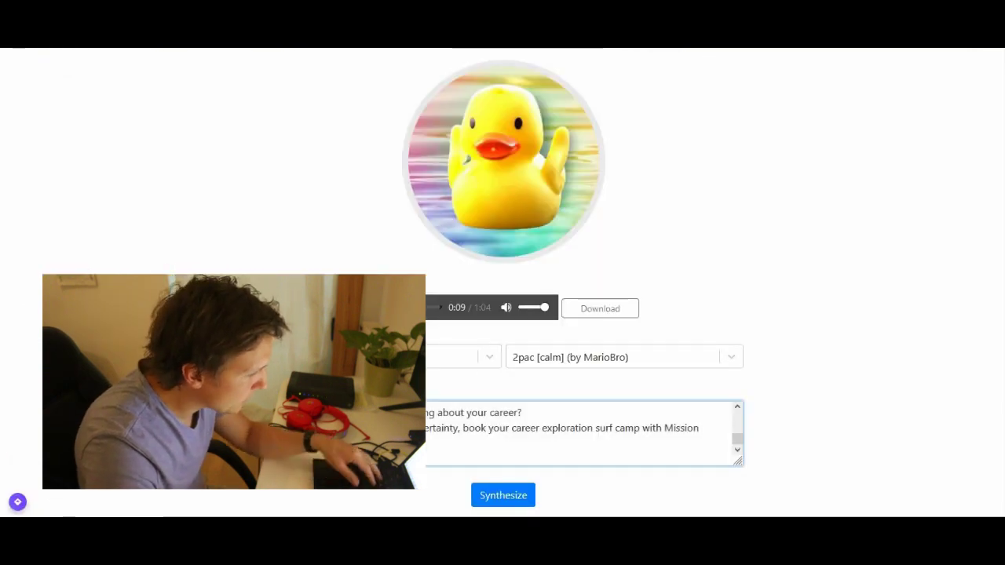
Step: Replace the speech text with the channel description and play the 27-second Tony Hawk clip
key(ctrl+a)
key(ctrl+v)
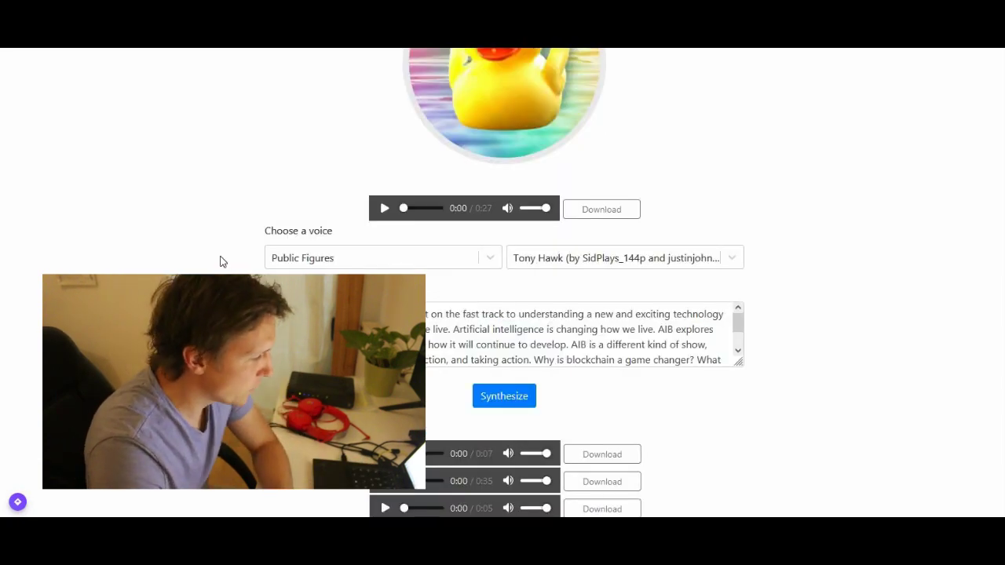
click(385, 209)
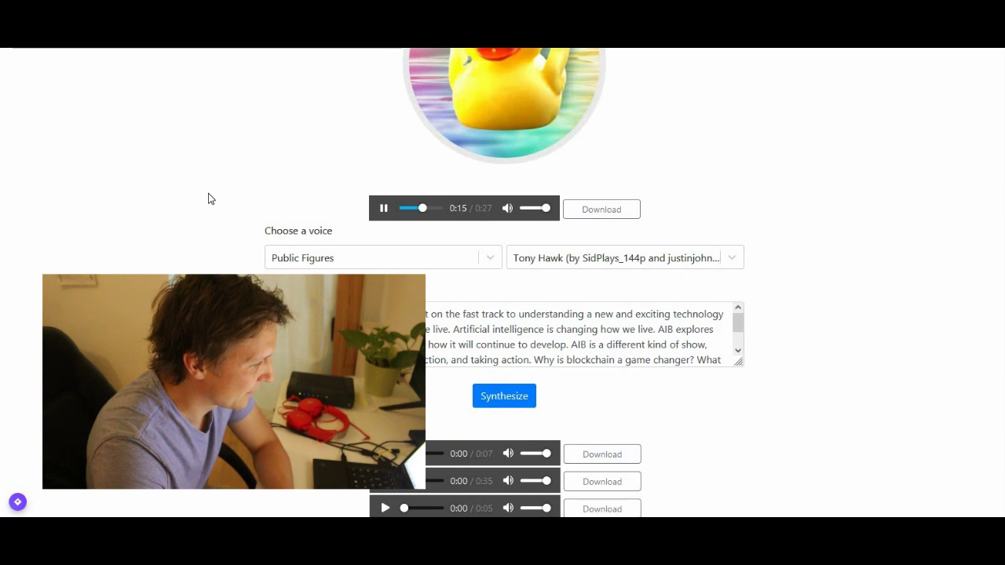
scroll(426, 314, down, 2)
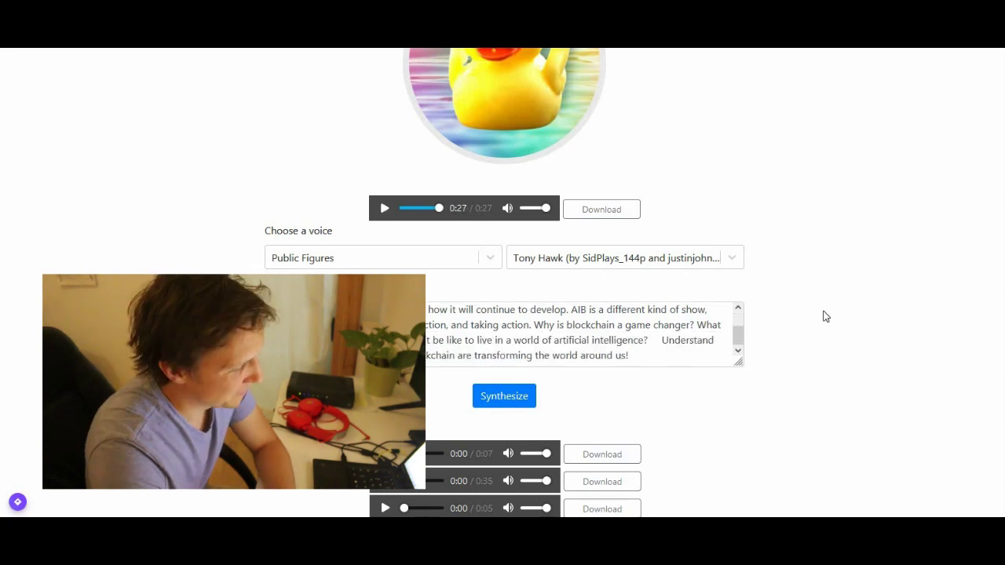
scroll(444, 325, up, 2)
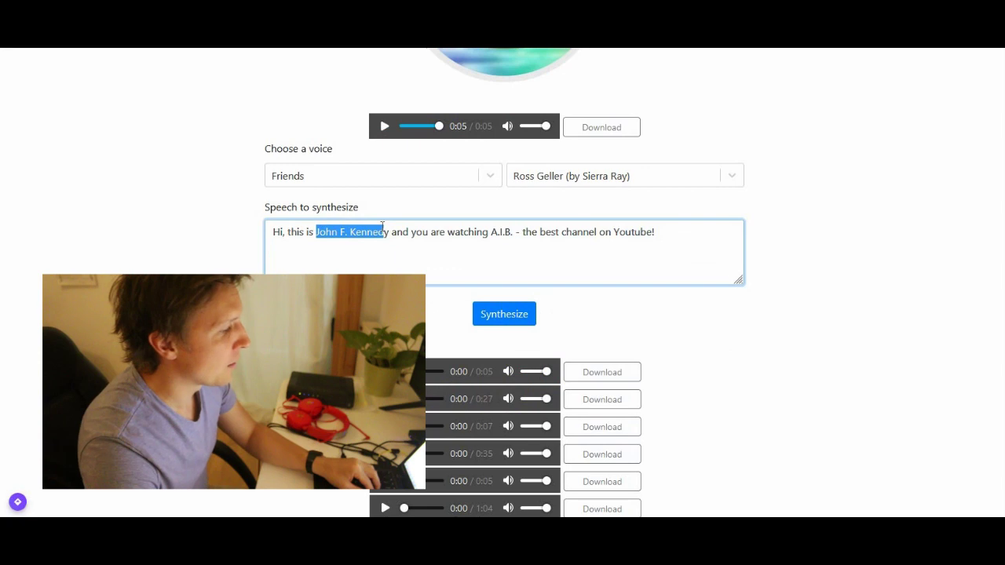
Step: Replace the name in the greeting with 'Ross' so it reads 'Hi, this is Ross'
click(389, 232)
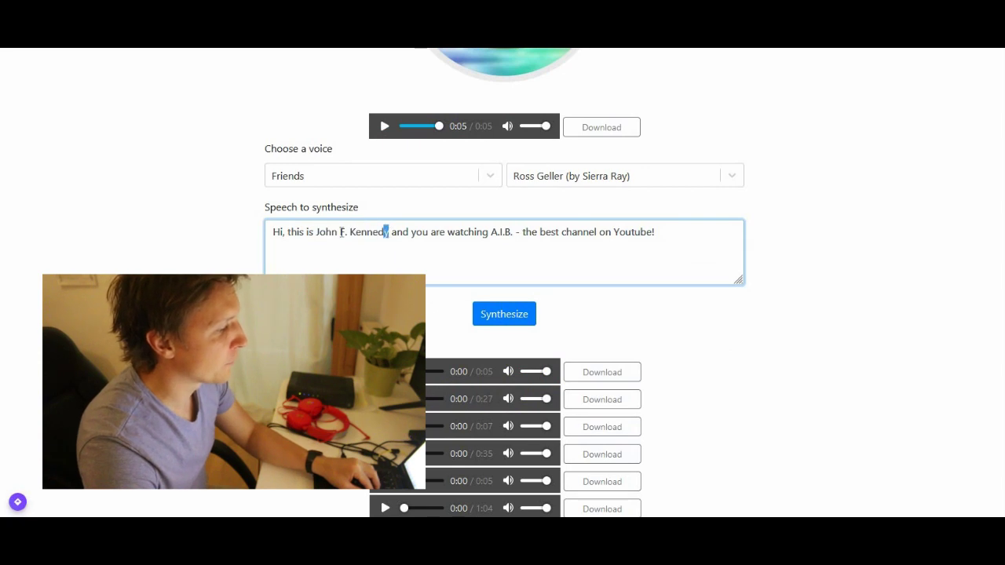
drag(340, 232, 318, 230)
text(Ross)
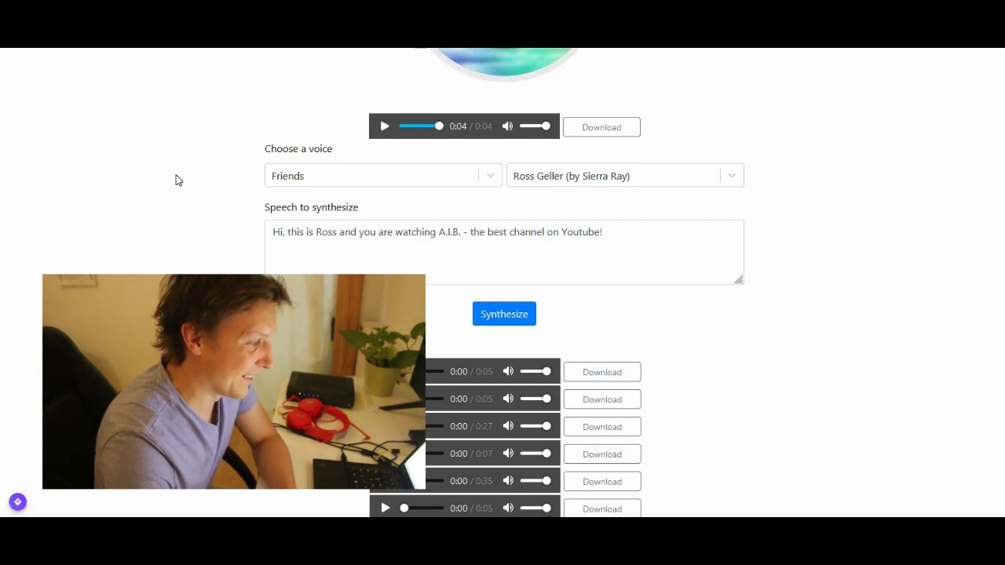
scroll(185, 197, up, 3)
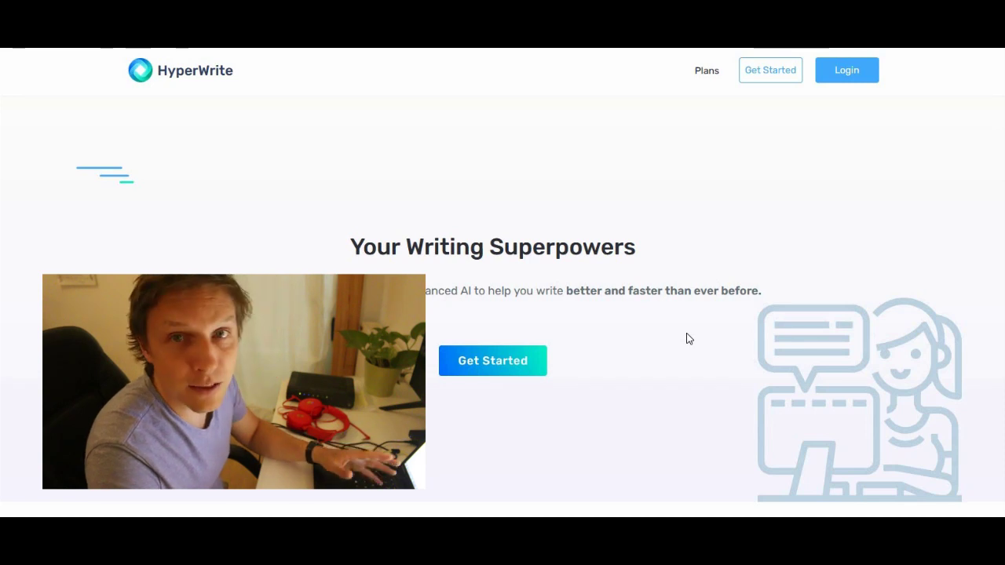
Step: Go to HyperWrite's Login page from the landing page
click(508, 374)
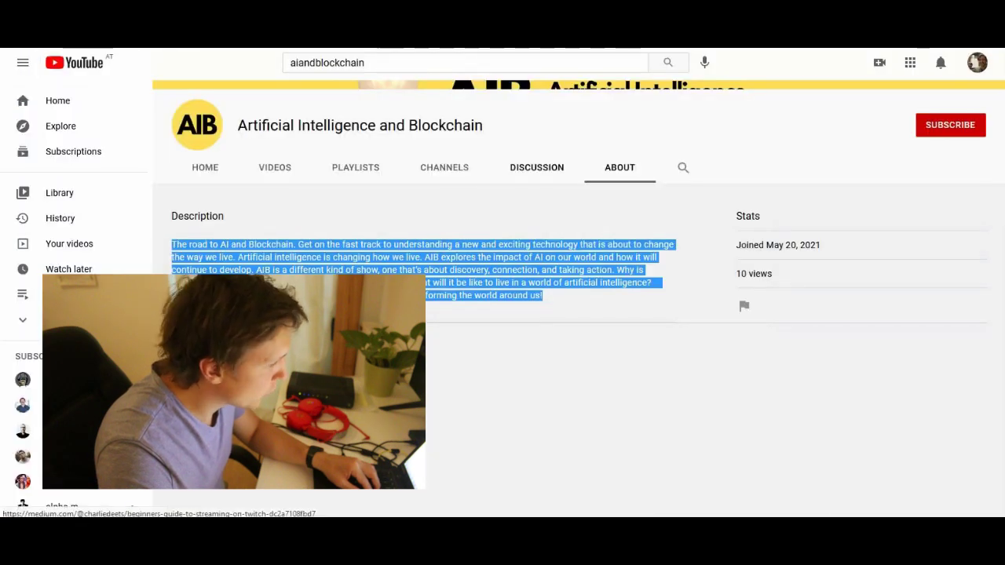
Step: Paste the AI and Blockchain intro paragraph into the document and set the writing type to Short Story
click(175, 240)
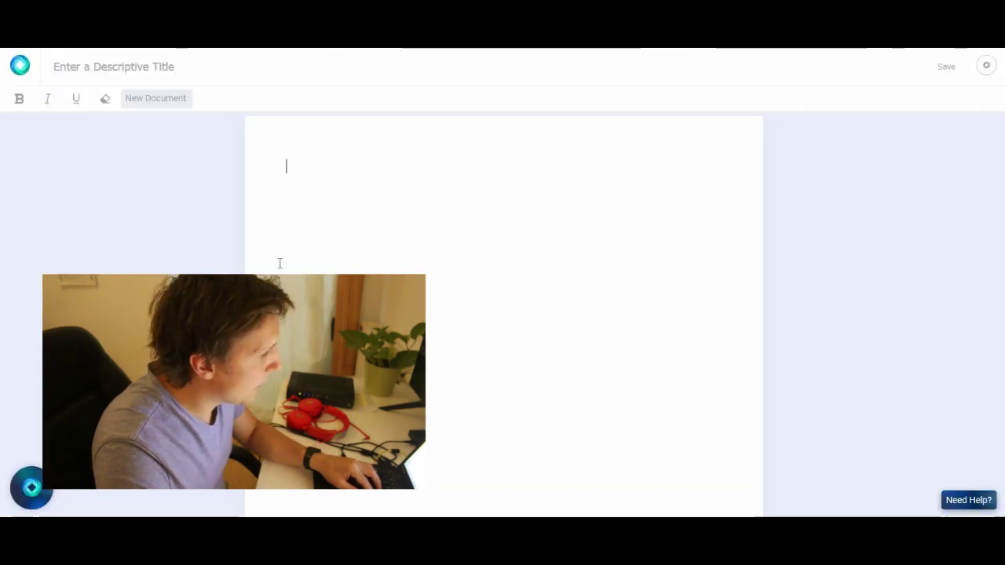
text(The road to AI and Blockchain. Get on the fast track to understanding a new and exciting technology that is about to change the way we live.)
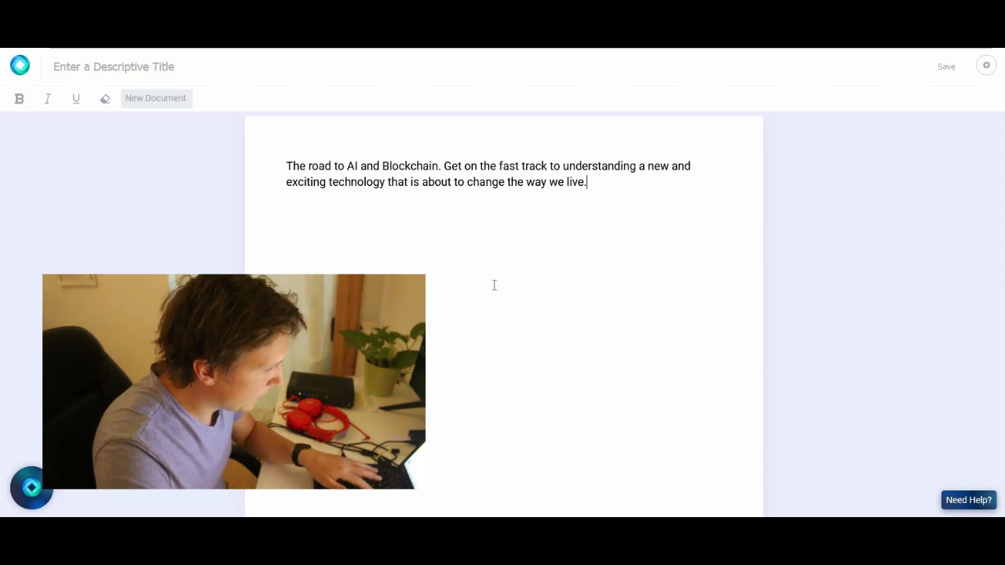
click(984, 68)
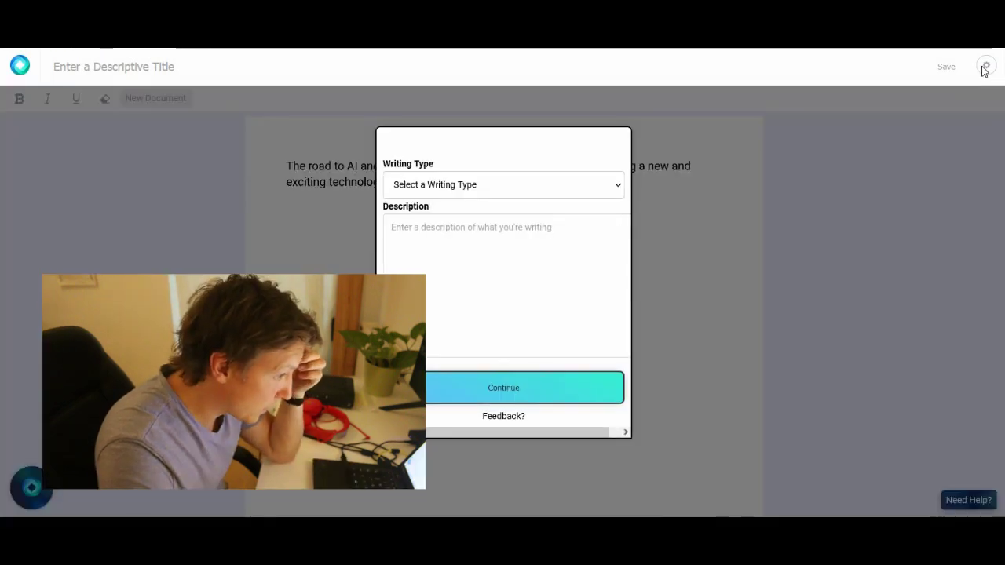
click(507, 187)
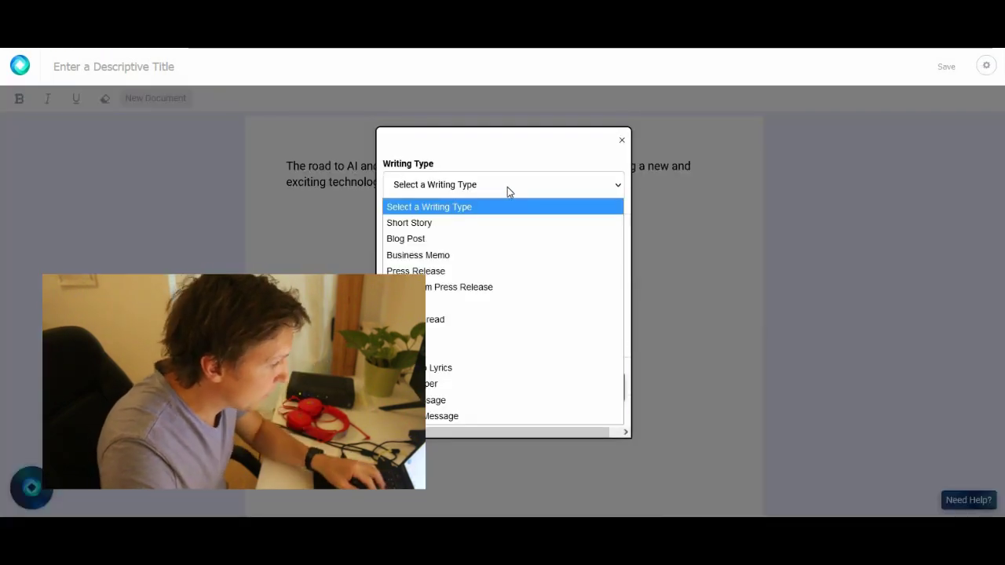
click(473, 222)
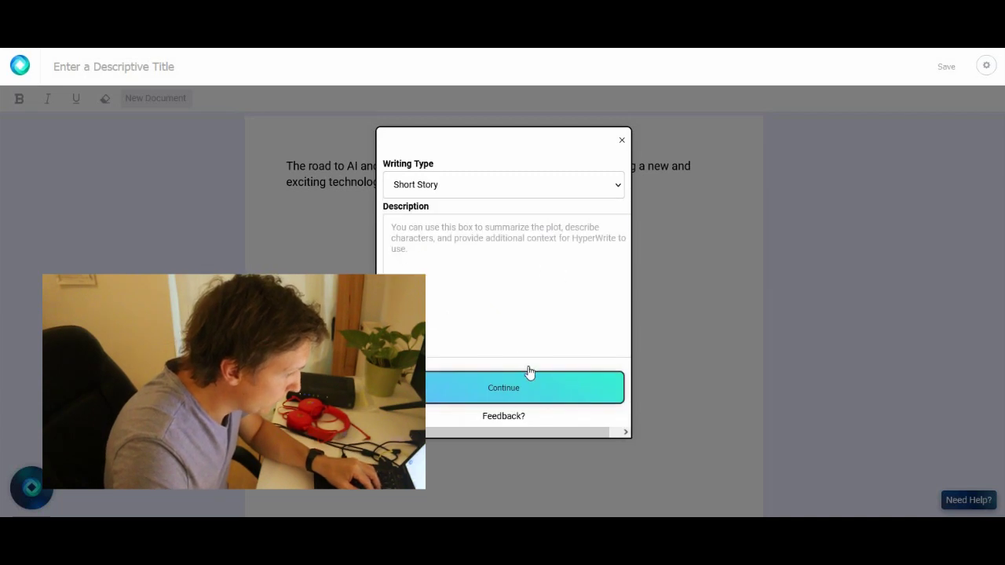
click(530, 373)
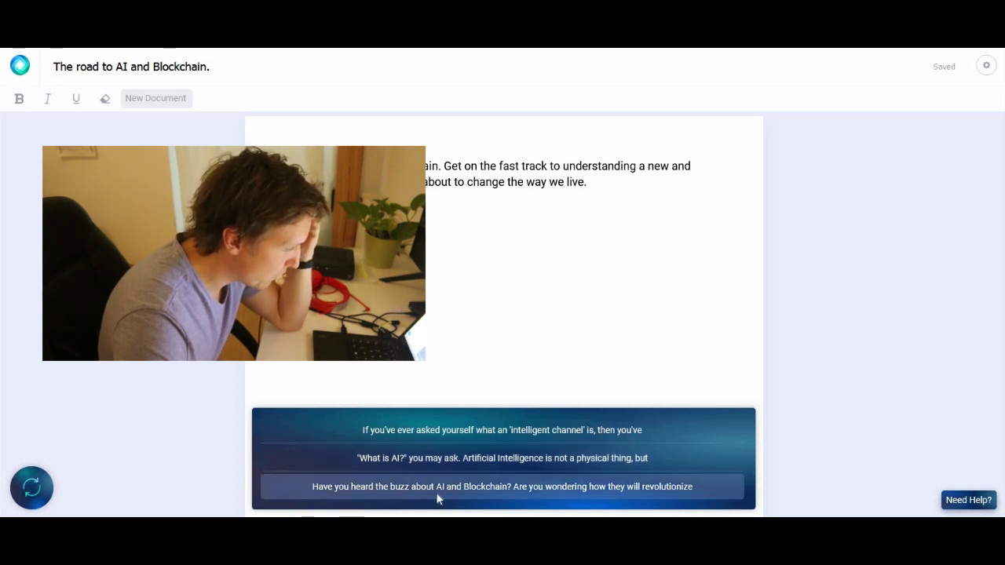
Step: Add suggested sentences on the AI and Blockchain buzz, innovation, their intertwining, and the financial sector
click(551, 487)
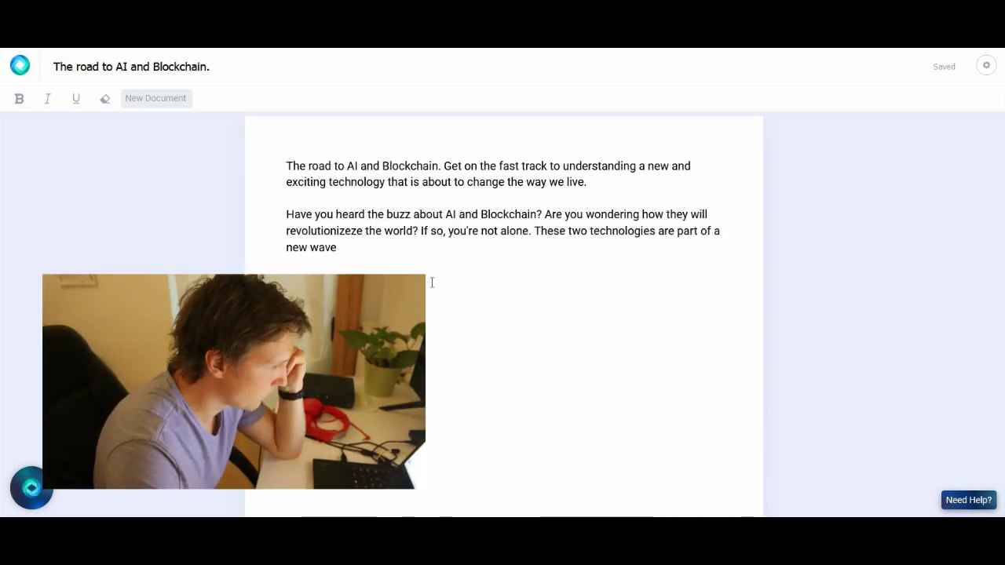
click(671, 464)
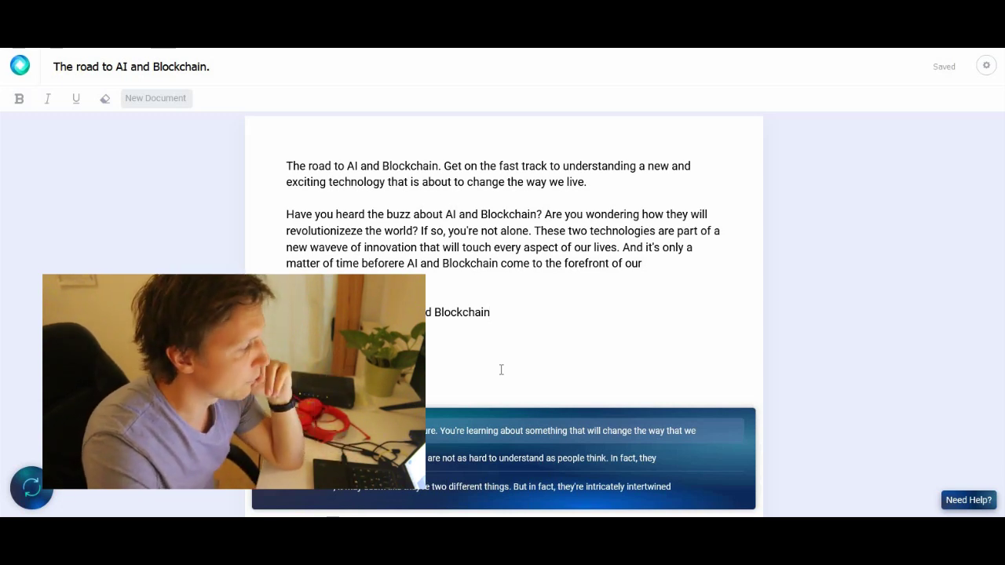
click(541, 425)
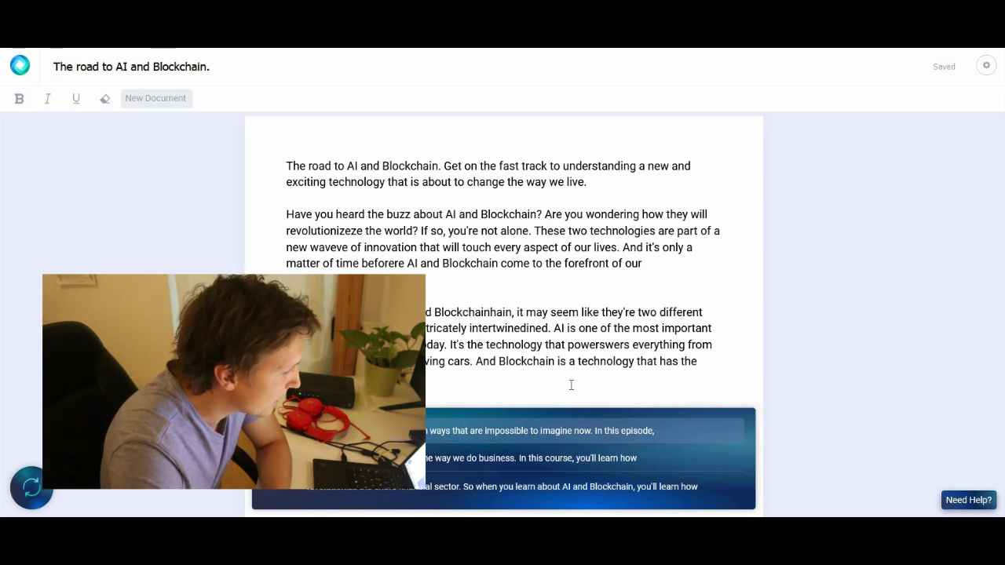
key(Down)
key(Down)
key(Return)
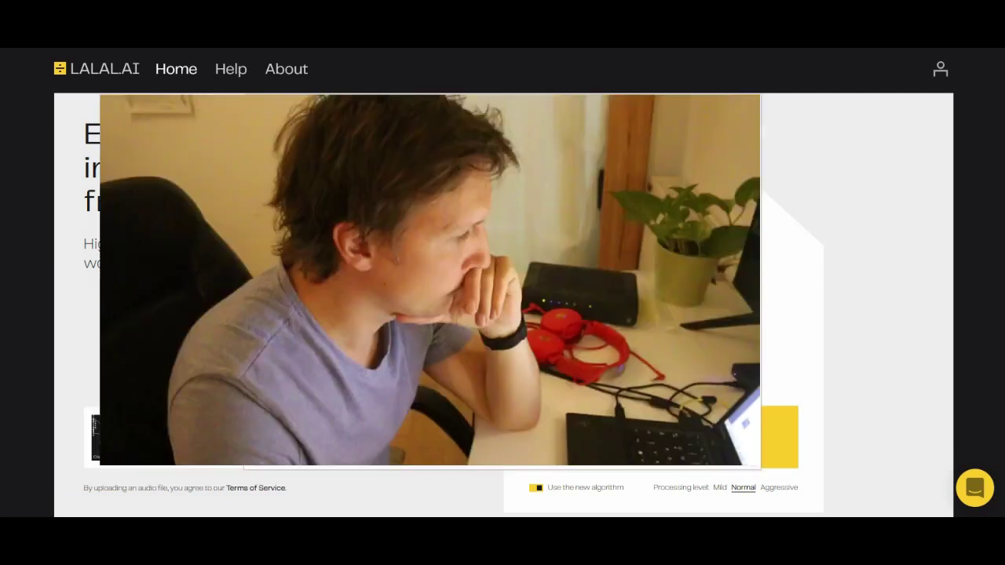
Step: Drop an audio file from the file manager onto LALAL.AI's upload area
drag(157, 440, 795, 381)
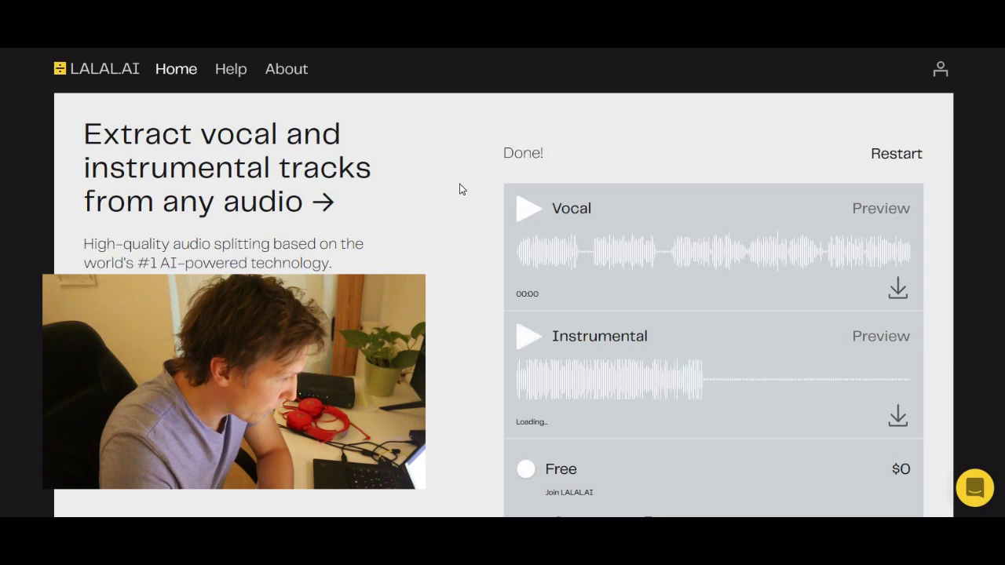
Step: Play and pause the Instrumental preview, then play and stop the Vocal preview
scroll(471, 180, down, 1)
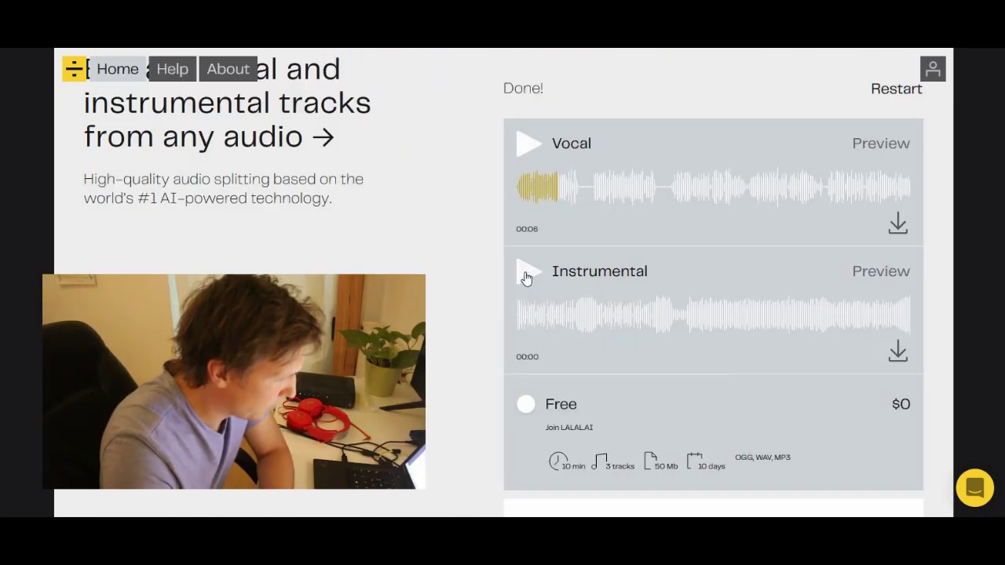
click(526, 277)
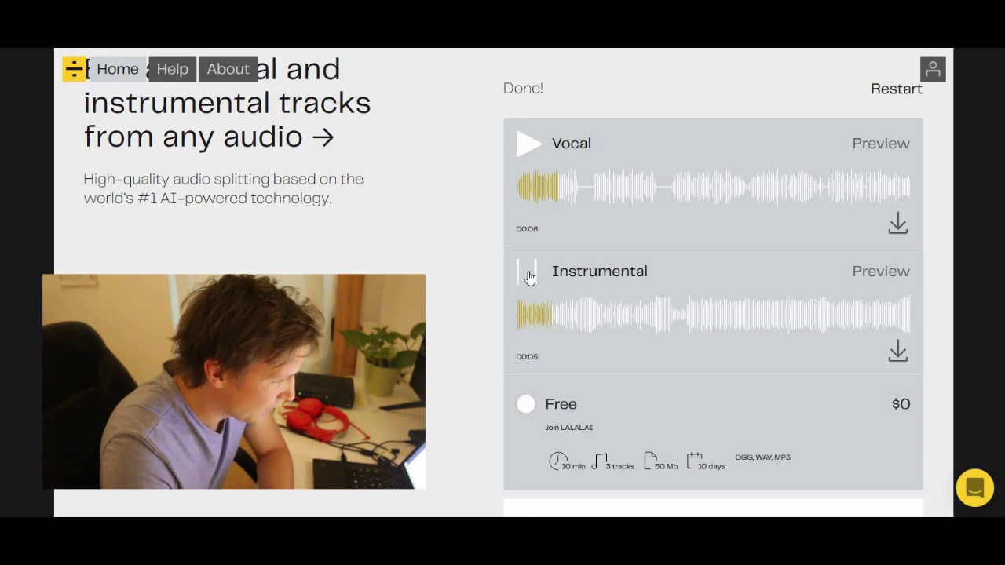
click(750, 195)
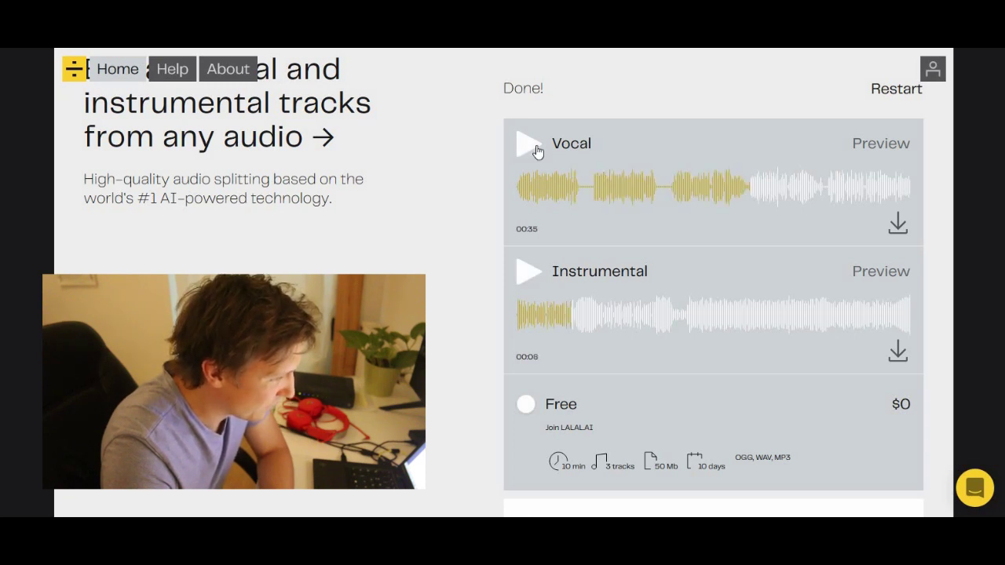
click(537, 149)
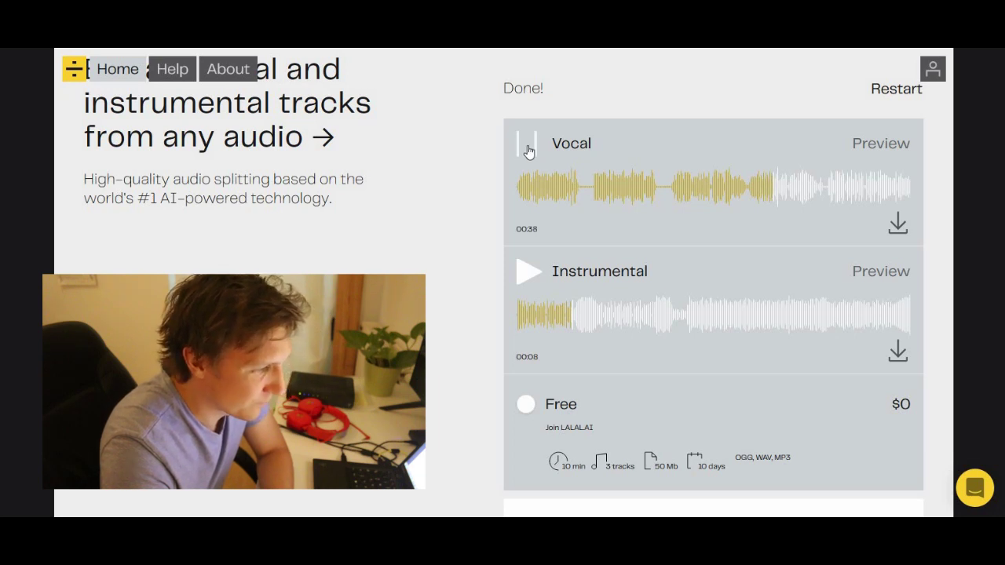
click(528, 151)
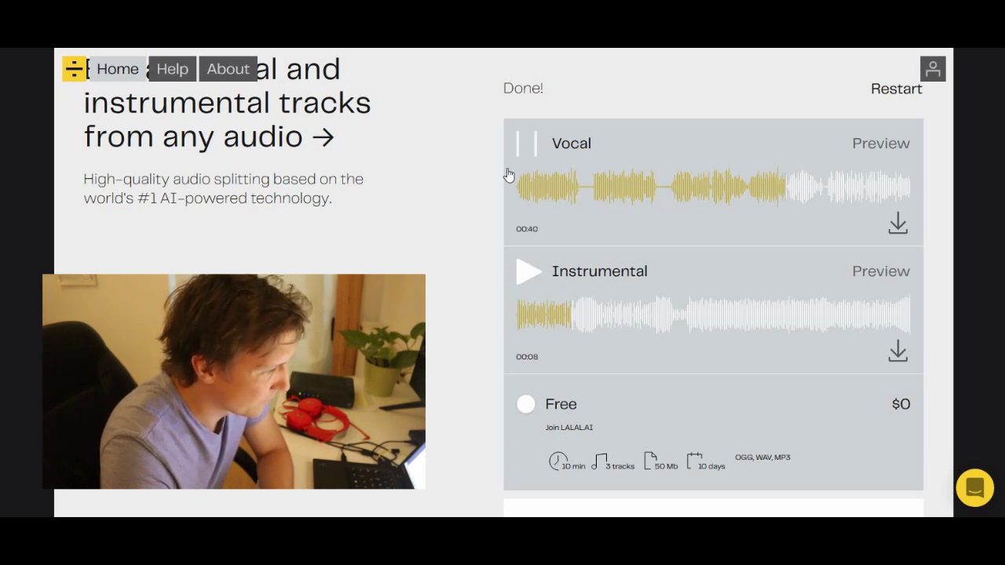
scroll(440, 226, up, 1)
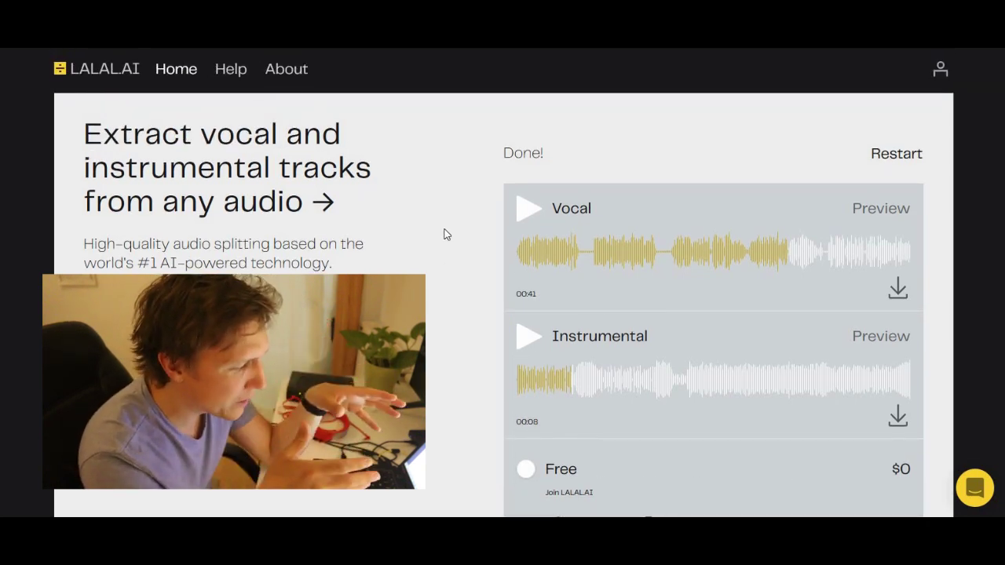
scroll(445, 234, down, 2)
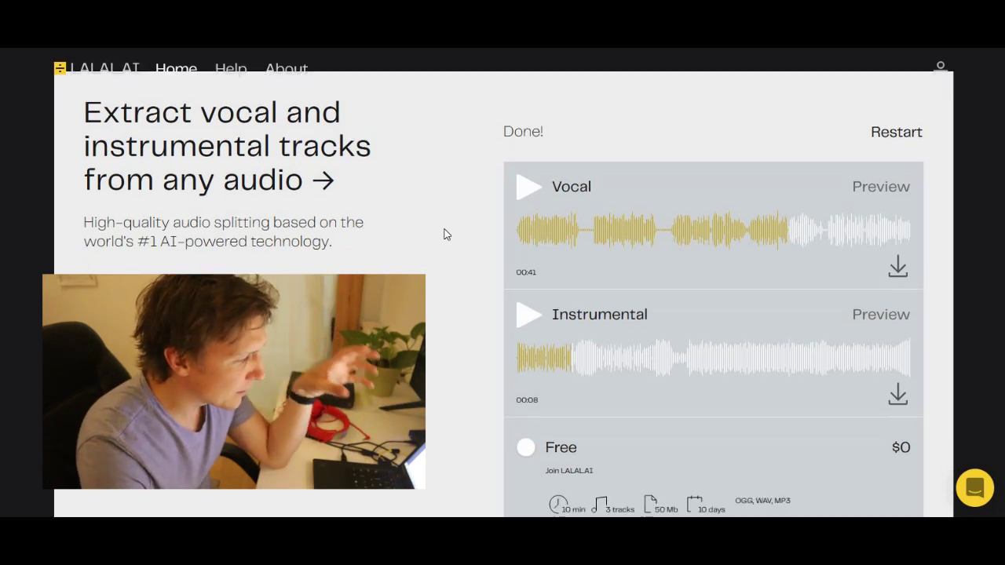
scroll(444, 235, up, 2)
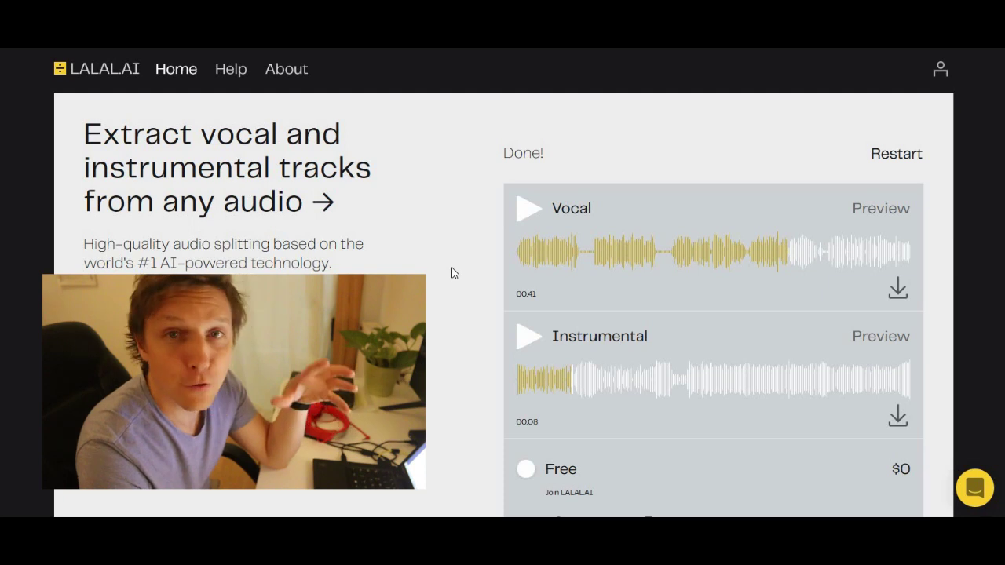
scroll(451, 271, down, 4)
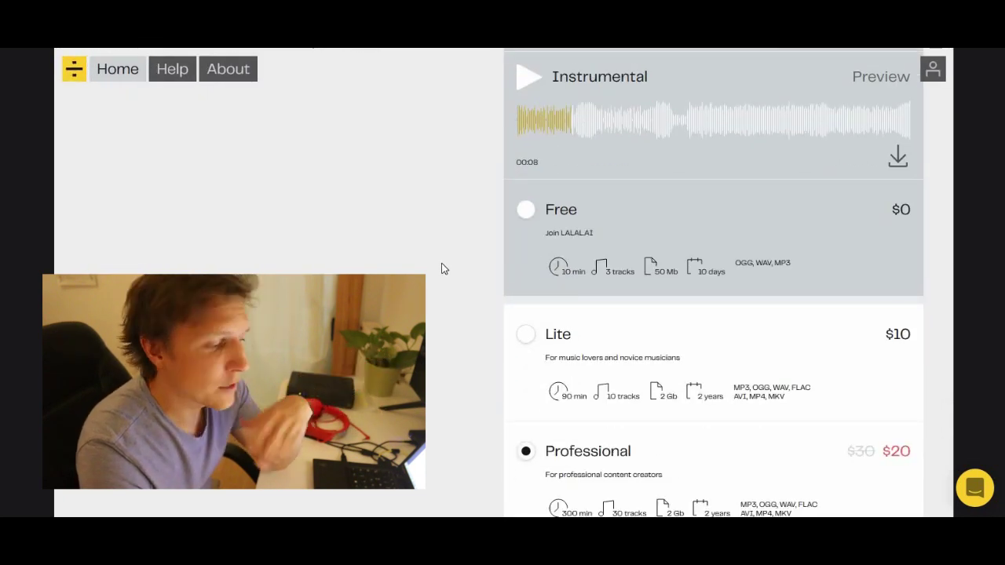
scroll(440, 269, down, 3)
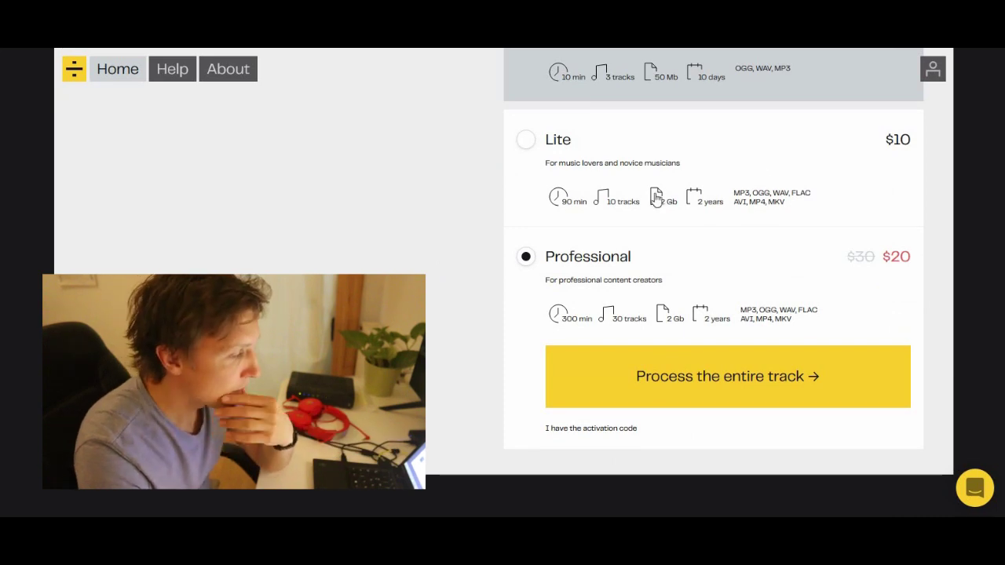
scroll(461, 220, up, 5)
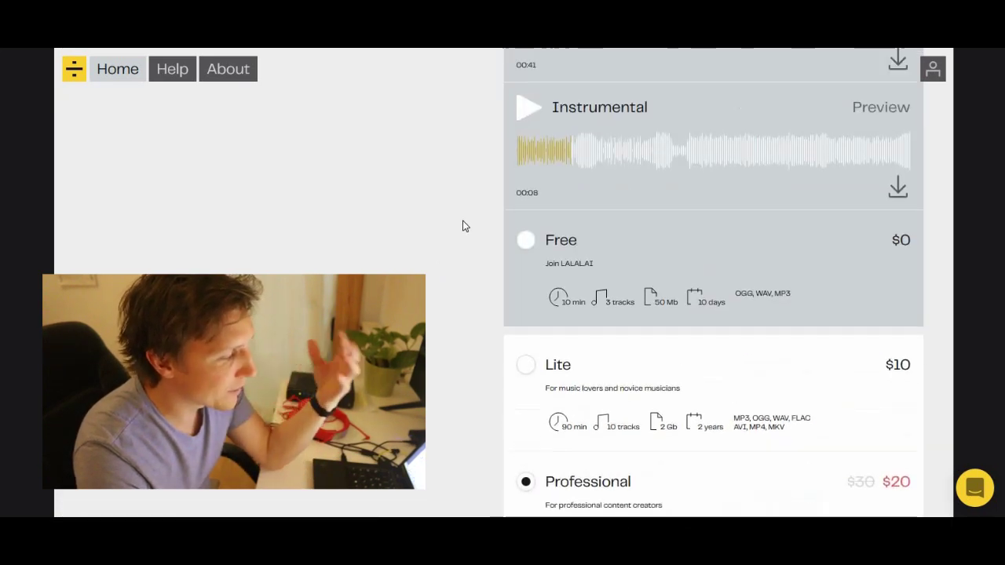
scroll(463, 236, up, 2)
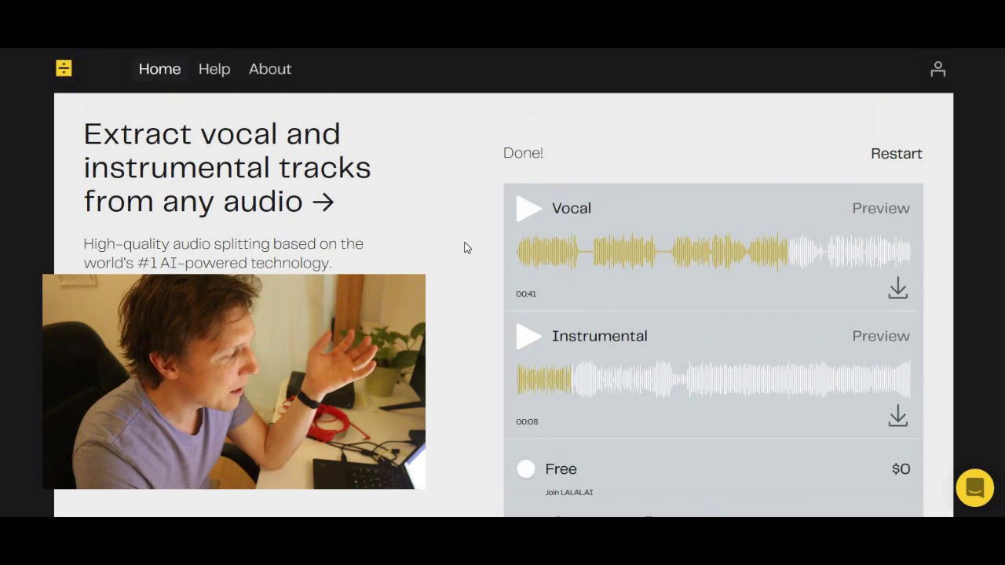